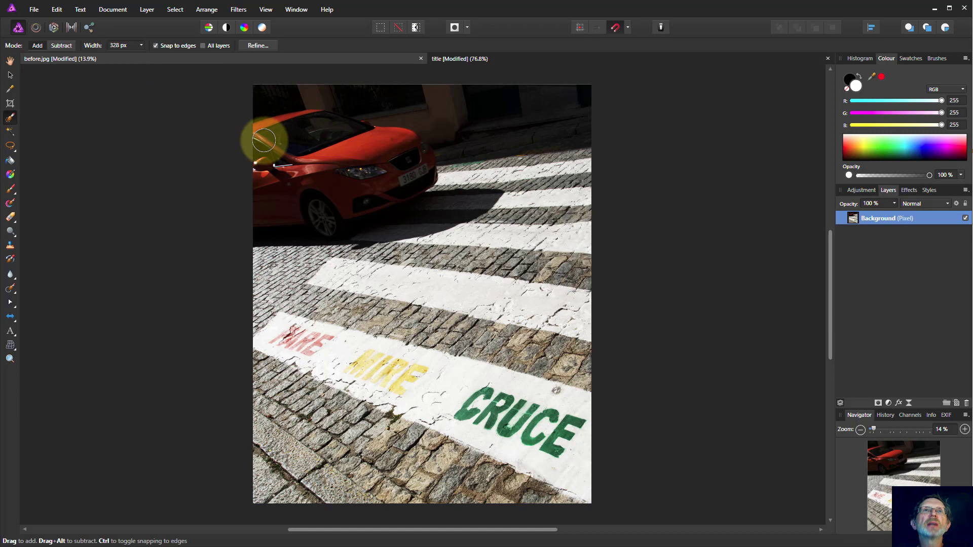
Brush a selection across the red car's windscreen, roof and bonnet.
{"action": "mouse_move", "coordinate": [262, 138]}
{"action": "left_mouse_down"}
{"action": "mouse_move", "coordinate": [294, 122]}
{"action": "mouse_move", "coordinate": [315, 126]}
{"action": "left_mouse_up"}
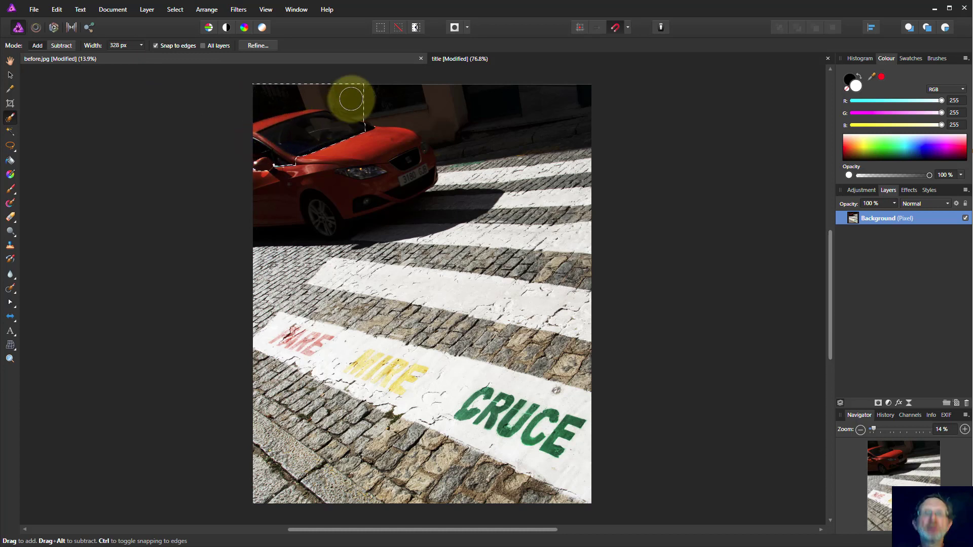
{"action": "mouse_move", "coordinate": [369, 93]}
{"action": "left_mouse_down"}
{"action": "mouse_move", "coordinate": [328, 85]}
{"action": "mouse_move", "coordinate": [365, 98]}
{"action": "mouse_move", "coordinate": [271, 98]}
{"action": "mouse_move", "coordinate": [321, 132]}
{"action": "left_mouse_up"}
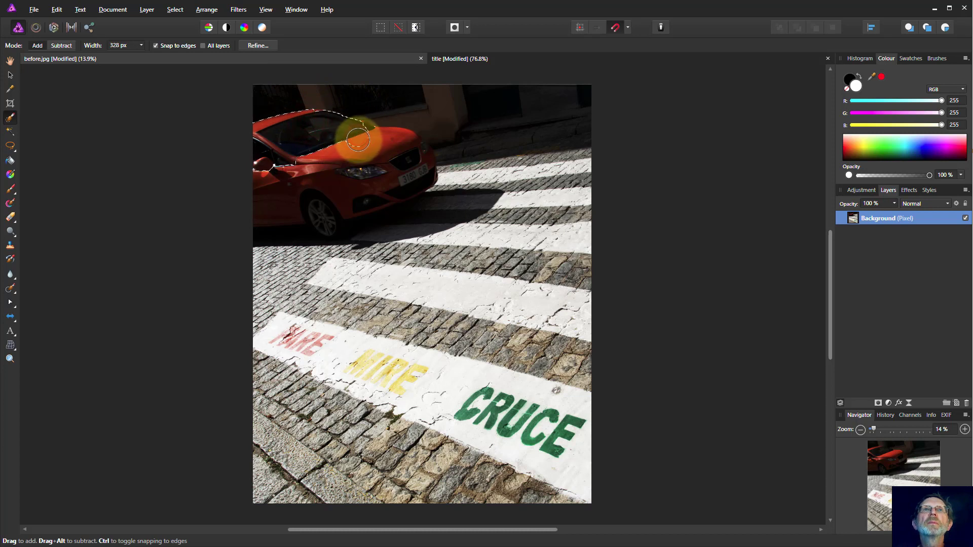
{"action": "mouse_move", "coordinate": [383, 147]}
{"action": "left_mouse_down"}
{"action": "mouse_move", "coordinate": [410, 167]}
{"action": "mouse_move", "coordinate": [413, 153]}
{"action": "mouse_move", "coordinate": [384, 202]}
{"action": "mouse_move", "coordinate": [400, 211]}
{"action": "mouse_move", "coordinate": [342, 180]}
{"action": "mouse_move", "coordinate": [341, 198]}
{"action": "mouse_move", "coordinate": [278, 143]}
{"action": "mouse_move", "coordinate": [315, 119]}
{"action": "mouse_move", "coordinate": [330, 197]}
{"action": "left_mouse_up"}
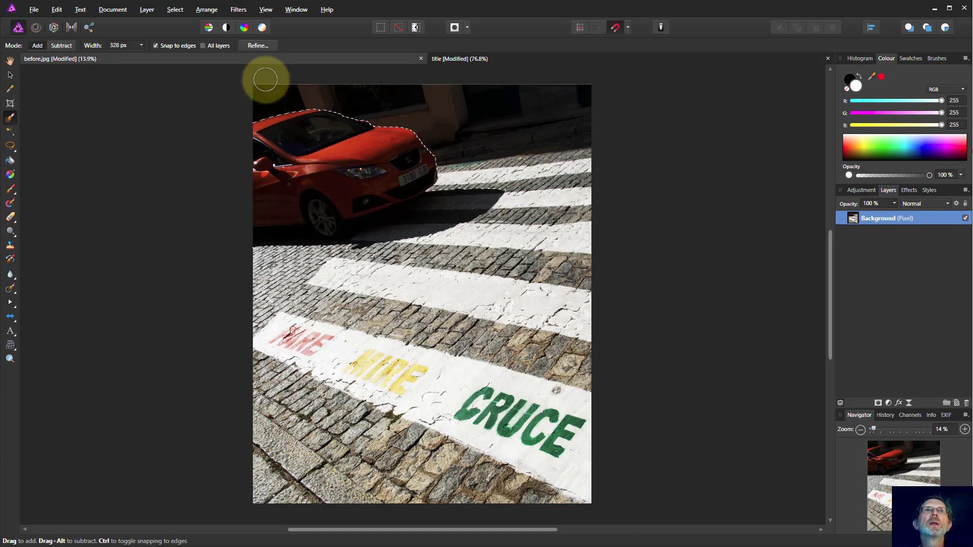
Refine the car selection's matte edges with a 1.7 px feather, then copy it to a new layer.
{"action": "left_click", "coordinate": [261, 46]}
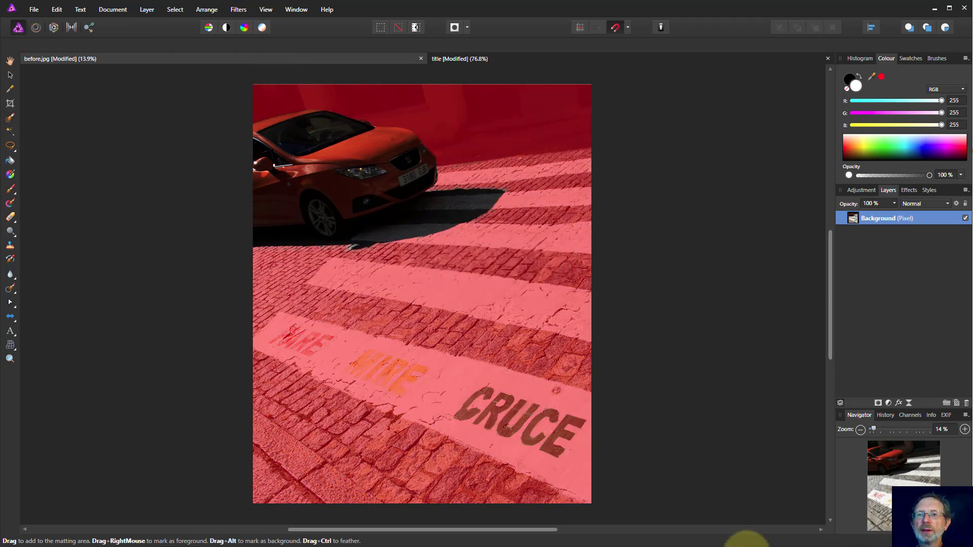
{"action": "left_click_drag", "start_coordinate": [722, 305], "coordinate": [736, 245]}
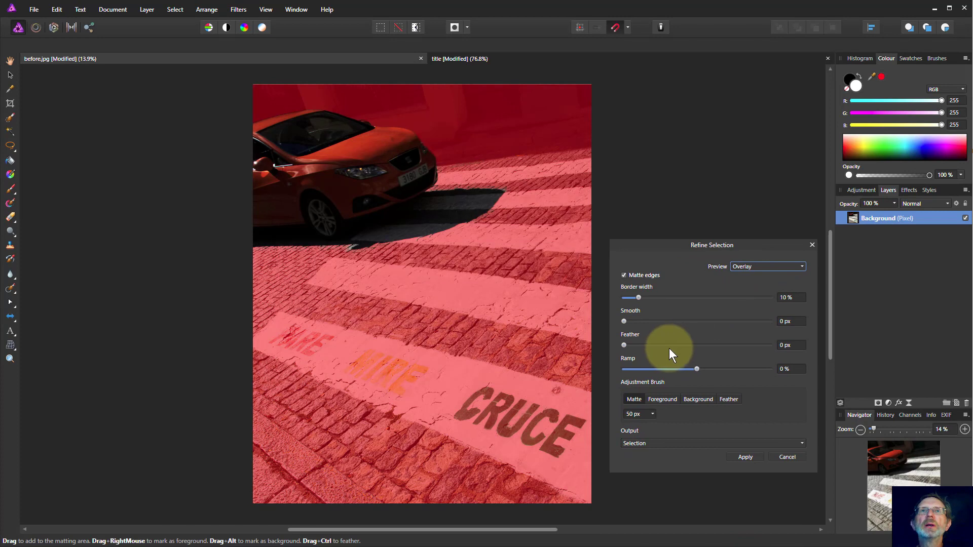
{"action": "left_click_drag", "start_coordinate": [562, 373], "coordinate": [582, 361]}
{"action": "left_click", "coordinate": [624, 345]}
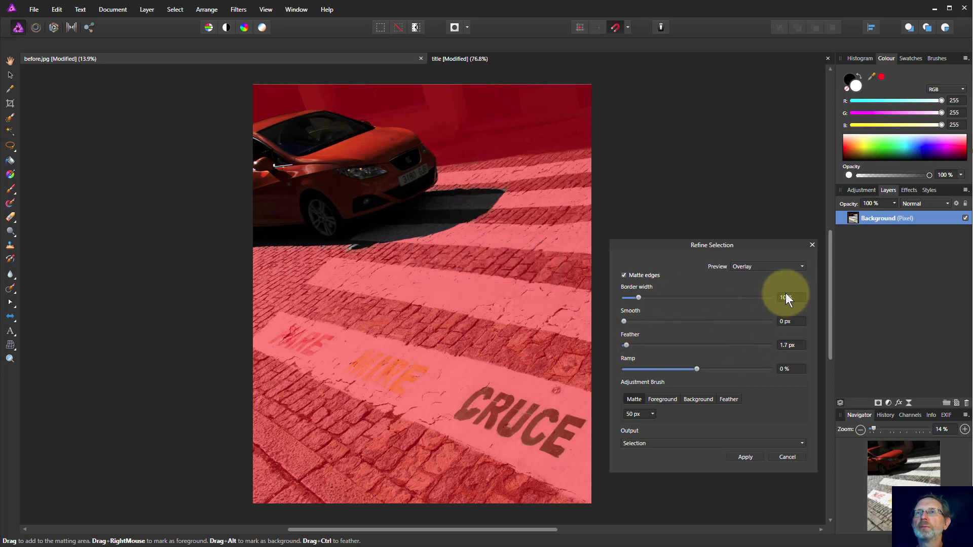
{"action": "left_click", "coordinate": [740, 463]}
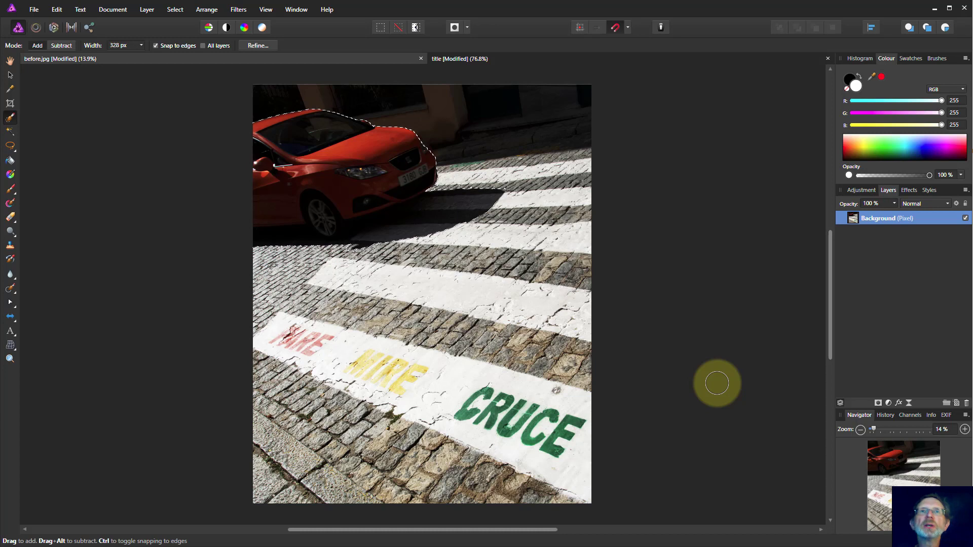
{"action": "key", "text": "ctrl+j"}
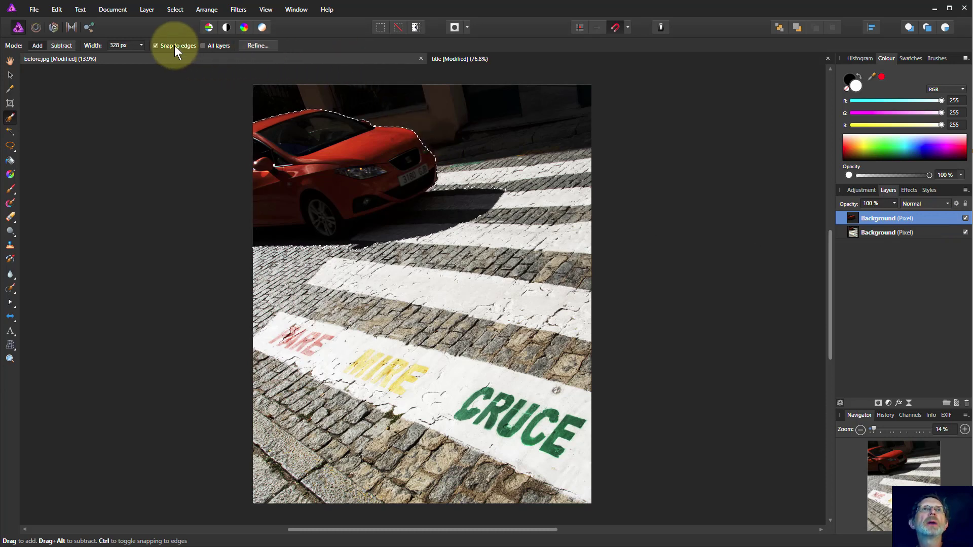
Deselect, hide the cut-out car layer and make the original photo layer active.
{"action": "left_click", "coordinate": [172, 10]}
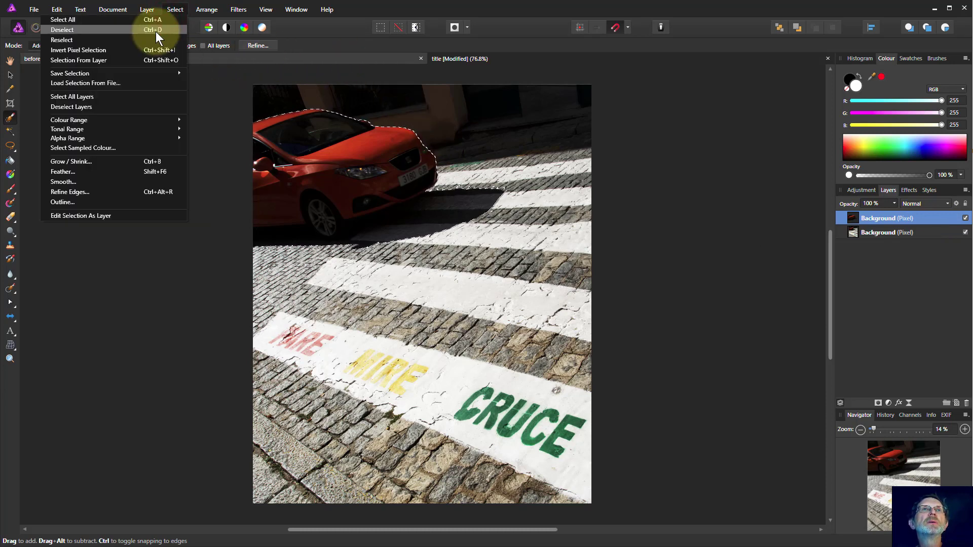
{"action": "left_click", "coordinate": [156, 31]}
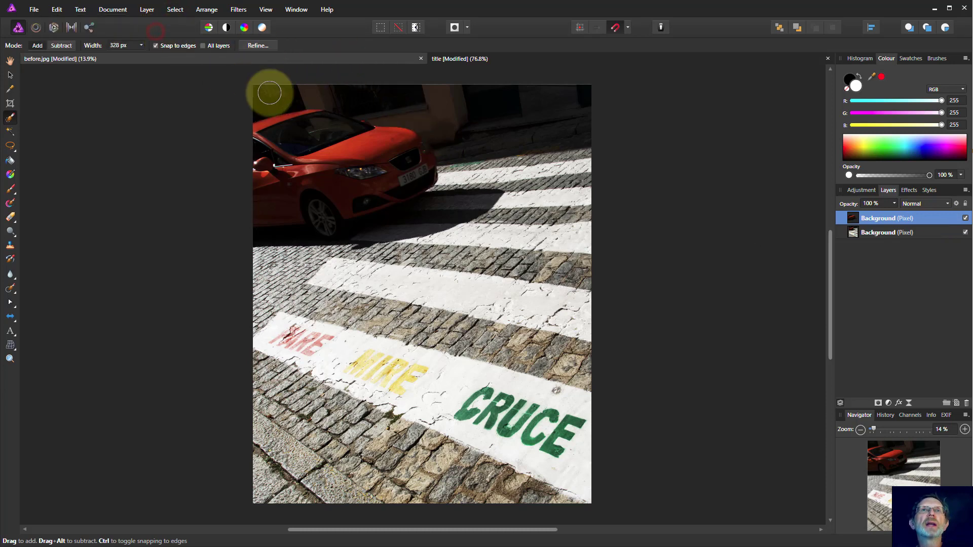
{"action": "left_click", "coordinate": [965, 233]}
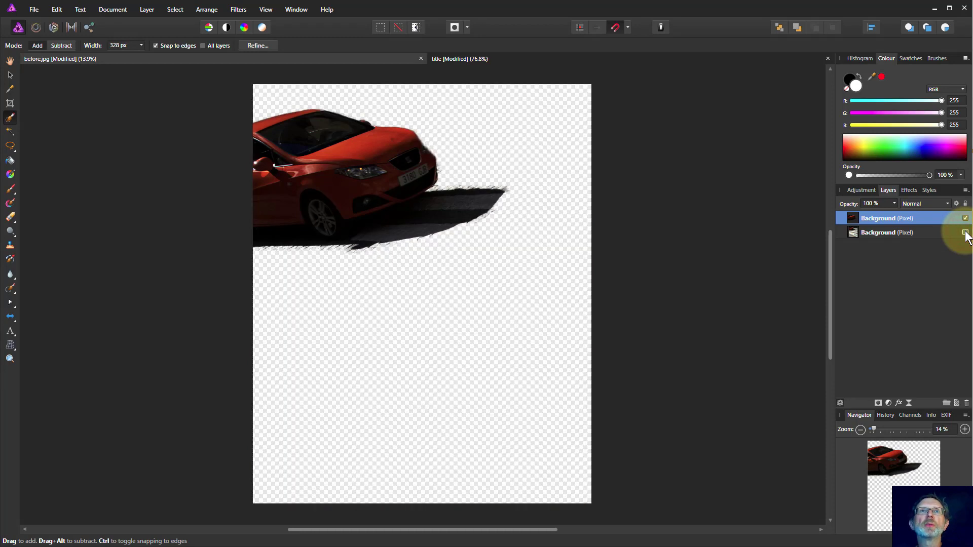
{"action": "left_click", "coordinate": [965, 233]}
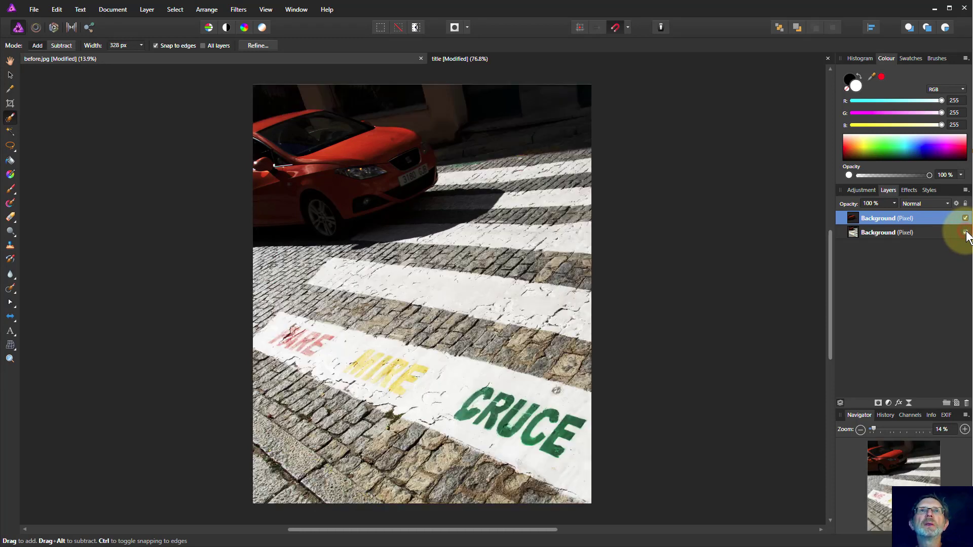
{"action": "left_click", "coordinate": [965, 217]}
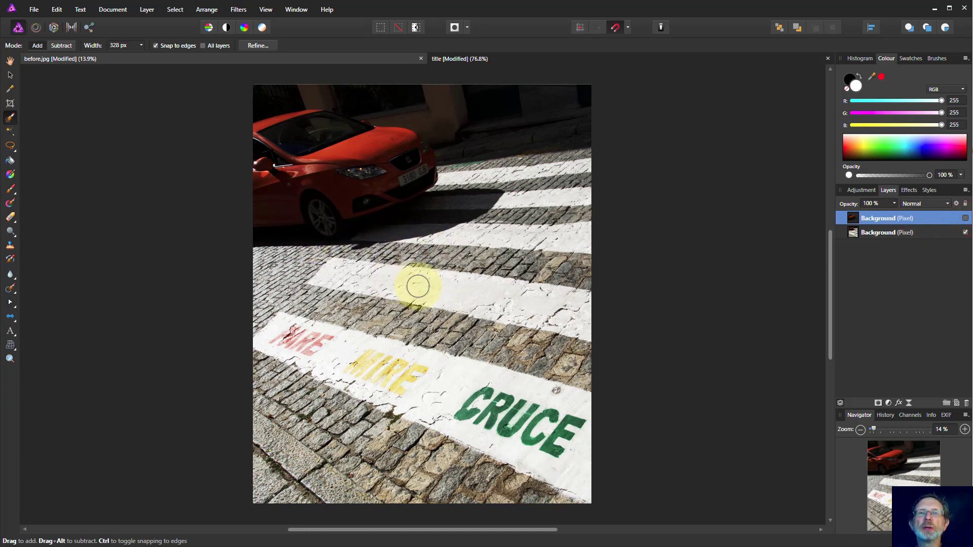
{"action": "left_click", "coordinate": [853, 234]}
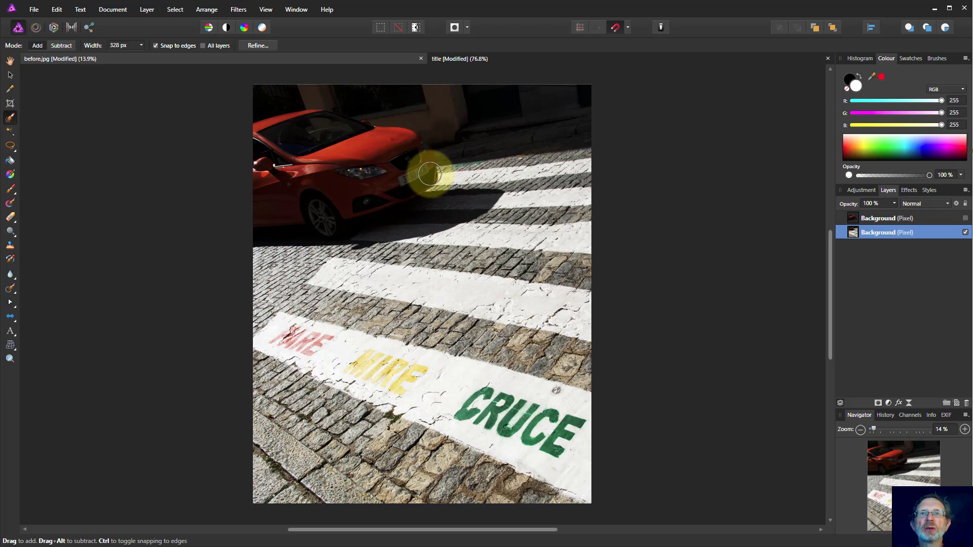
Add a live Depth Of Field filter to the original photo layer, set to Tilt Shift mode.
{"action": "left_click", "coordinate": [909, 404]}
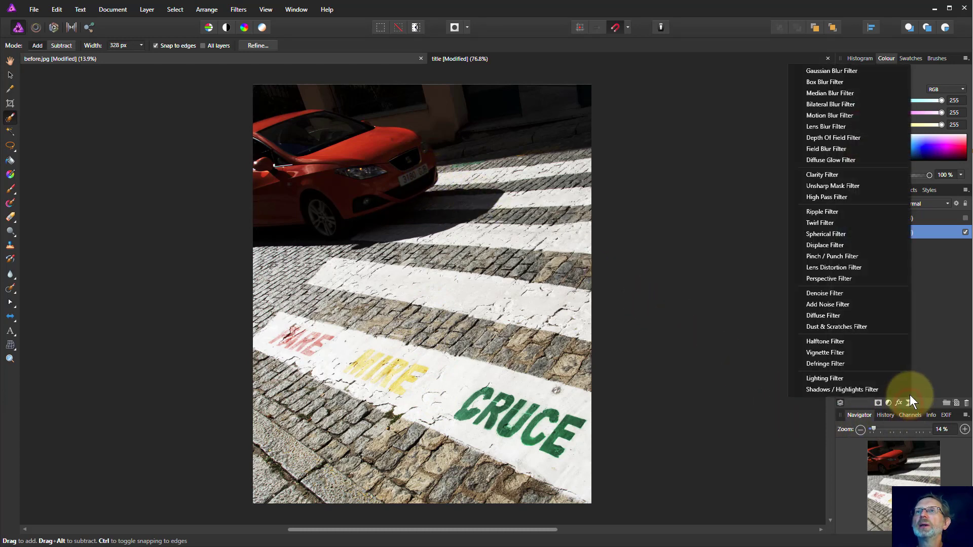
{"action": "left_click", "coordinate": [859, 138]}
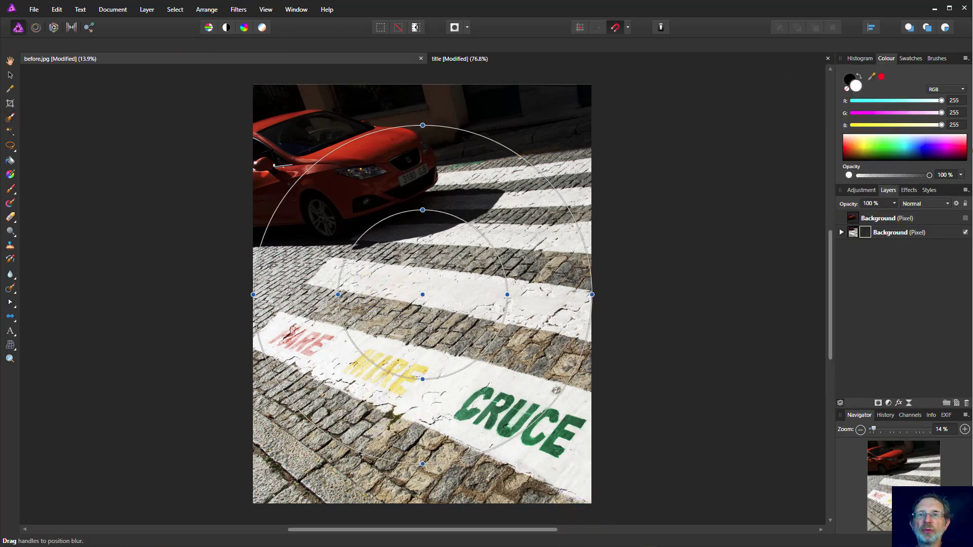
{"action": "left_click_drag", "start_coordinate": [677, 246], "coordinate": [717, 242]}
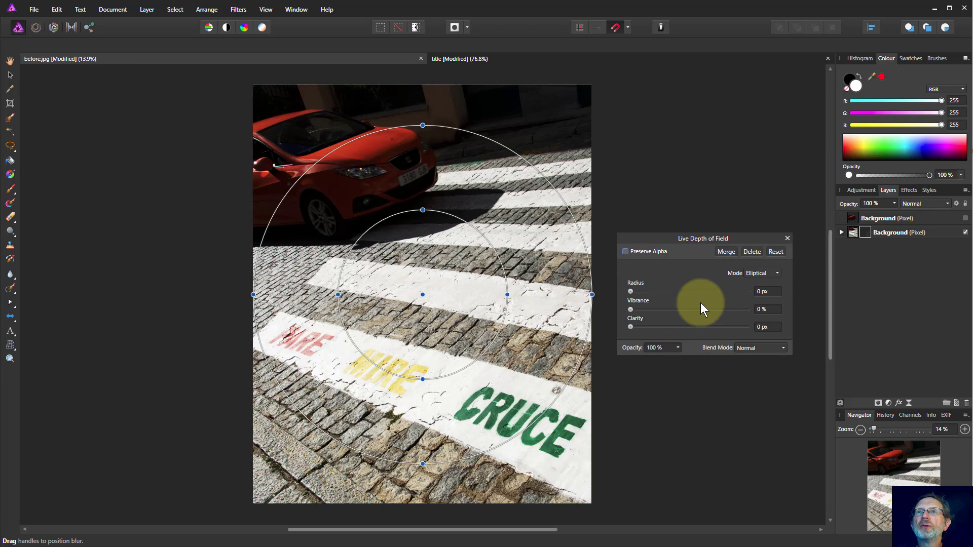
{"action": "left_click", "coordinate": [761, 274]}
{"action": "left_click", "coordinate": [756, 297]}
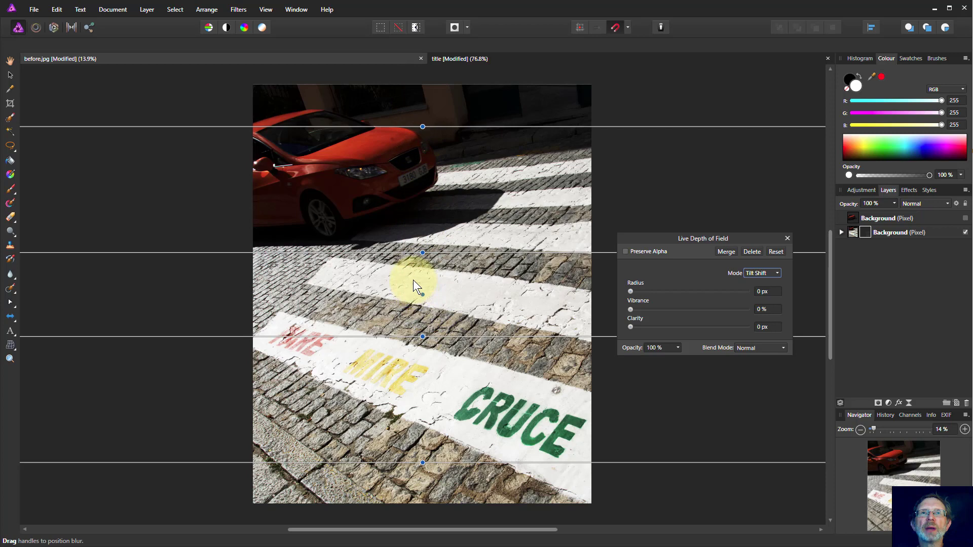
Place the tilt-shift focus band over the crosswalk above the lettering, with a 100 px blur radius.
{"action": "left_click_drag", "start_coordinate": [423, 294], "coordinate": [448, 442]}
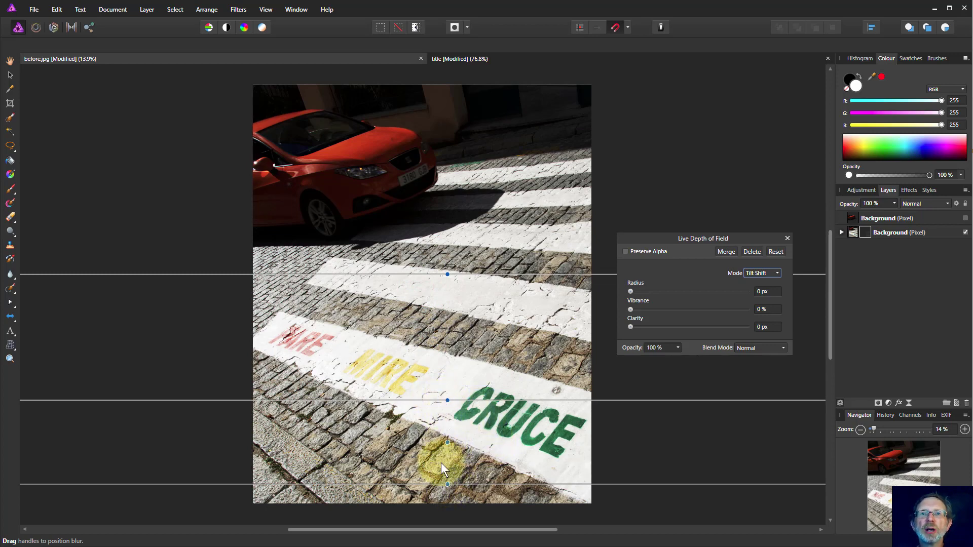
{"action": "left_click_drag", "start_coordinate": [446, 440], "coordinate": [437, 458]}
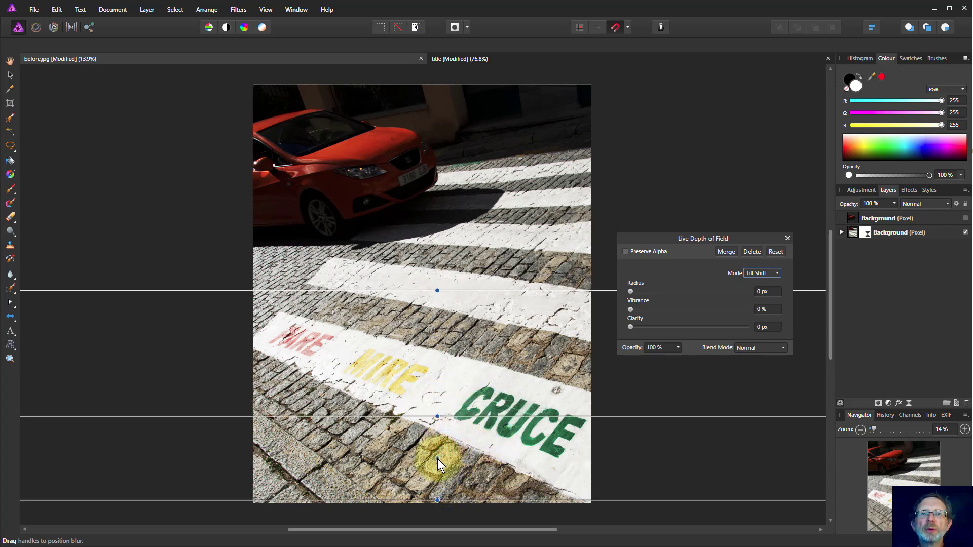
{"action": "left_click_drag", "start_coordinate": [436, 417], "coordinate": [436, 318]}
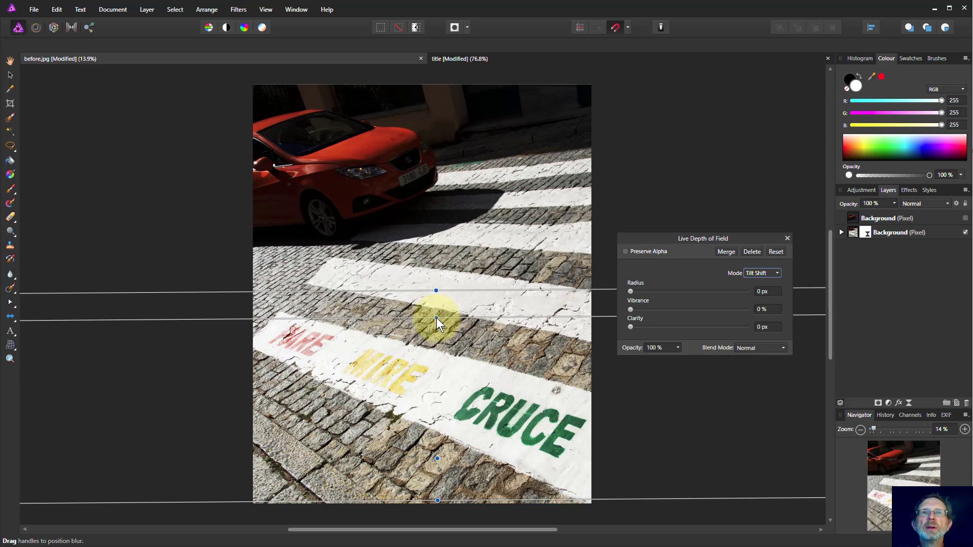
{"action": "left_click_drag", "start_coordinate": [435, 289], "coordinate": [432, 156]}
{"action": "left_click_drag", "start_coordinate": [433, 203], "coordinate": [437, 308]}
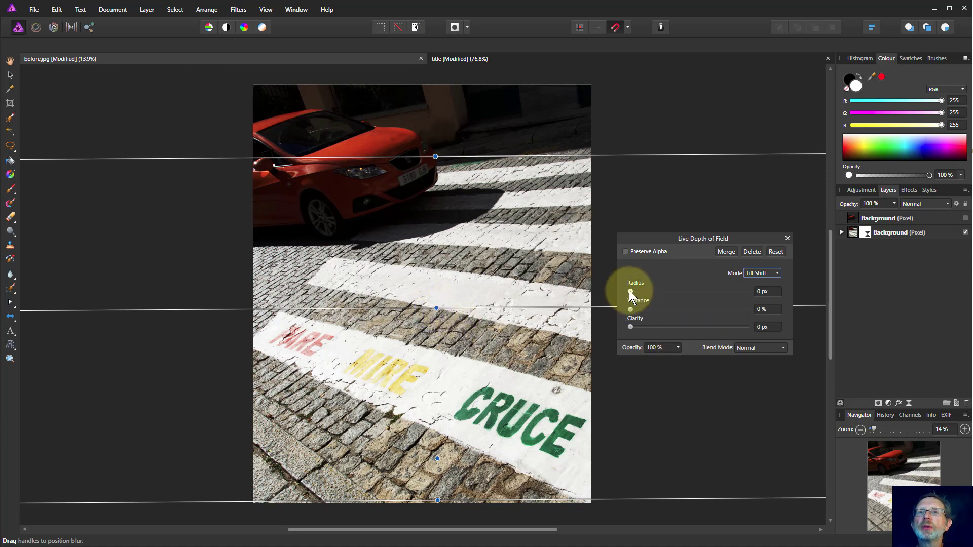
{"action": "left_click_drag", "start_coordinate": [631, 290], "coordinate": [761, 281]}
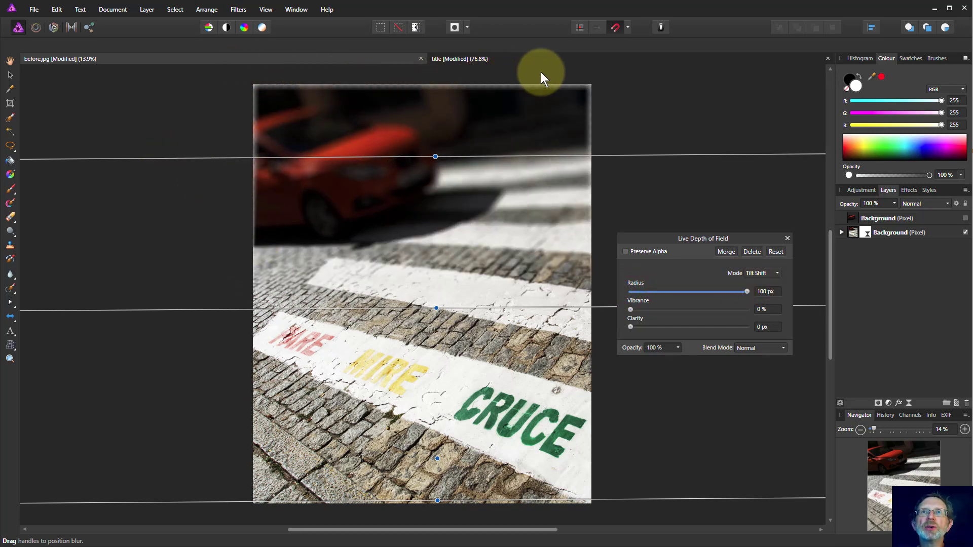
Turn on Preserve Alpha, lower the tilt-shift radius to 40.9 px and nudge the focus band down.
{"action": "left_click", "coordinate": [626, 252]}
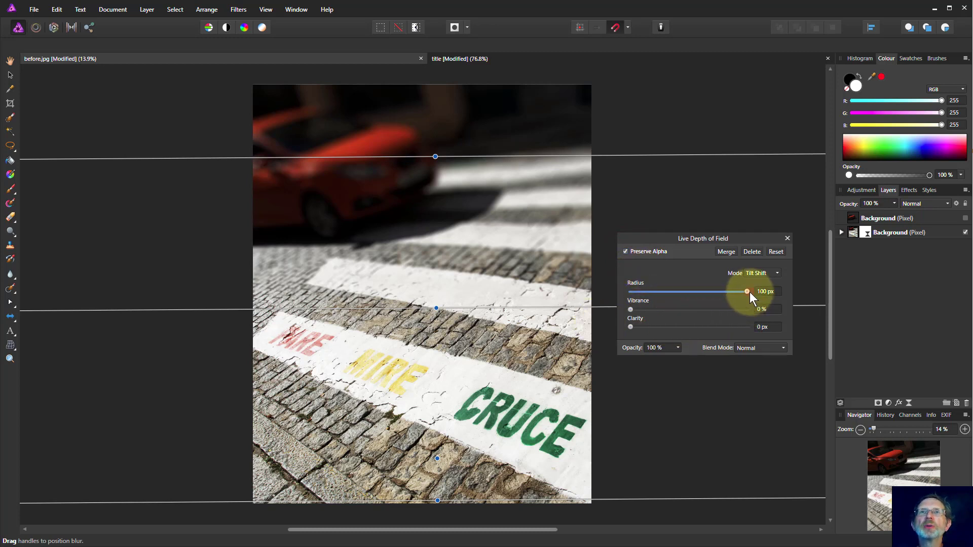
{"action": "left_click_drag", "start_coordinate": [749, 292], "coordinate": [721, 292]}
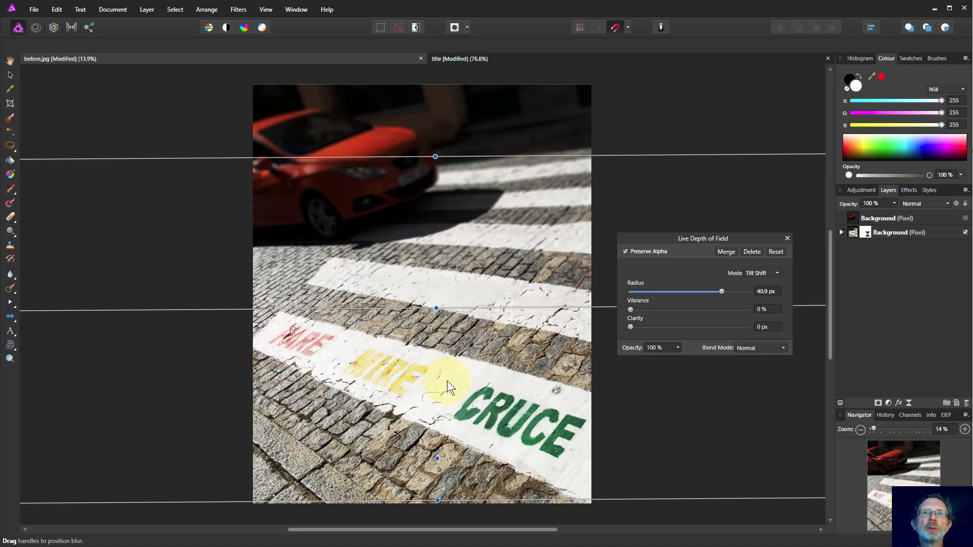
{"action": "left_click_drag", "start_coordinate": [436, 308], "coordinate": [437, 320]}
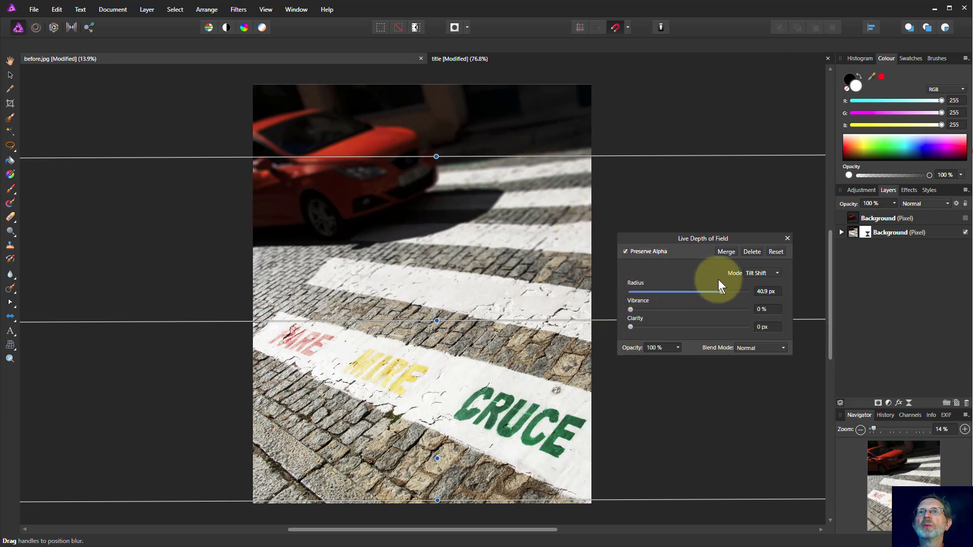
{"action": "key", "text": "w"}
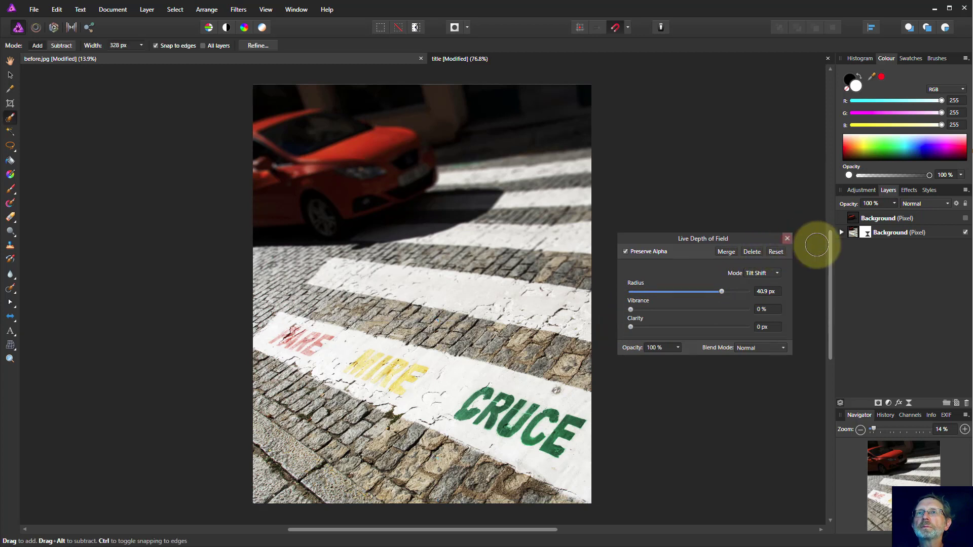
{"action": "left_click", "coordinate": [786, 238]}
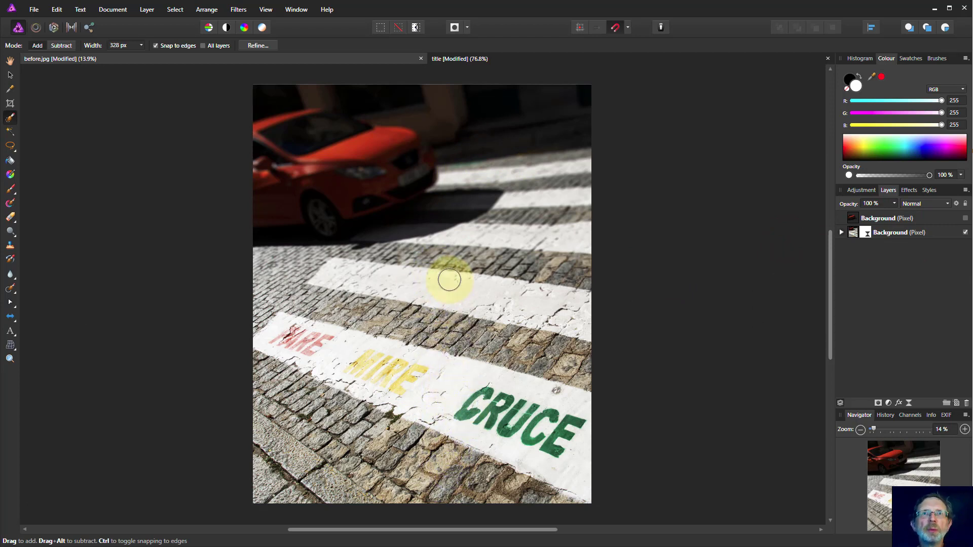
Select and show the cut-out car layer, then give it a live Motion Blur filter.
{"action": "left_click", "coordinate": [871, 220]}
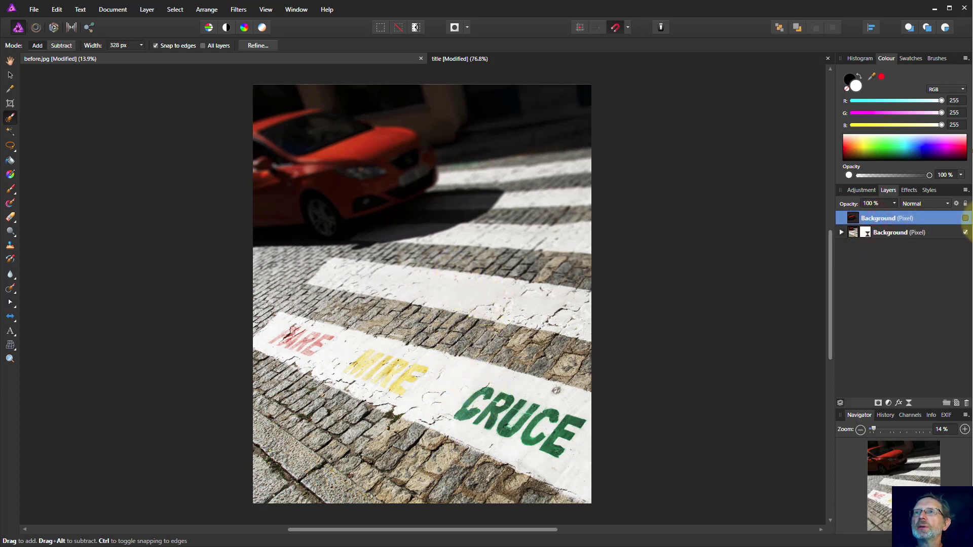
{"action": "left_click", "coordinate": [965, 218]}
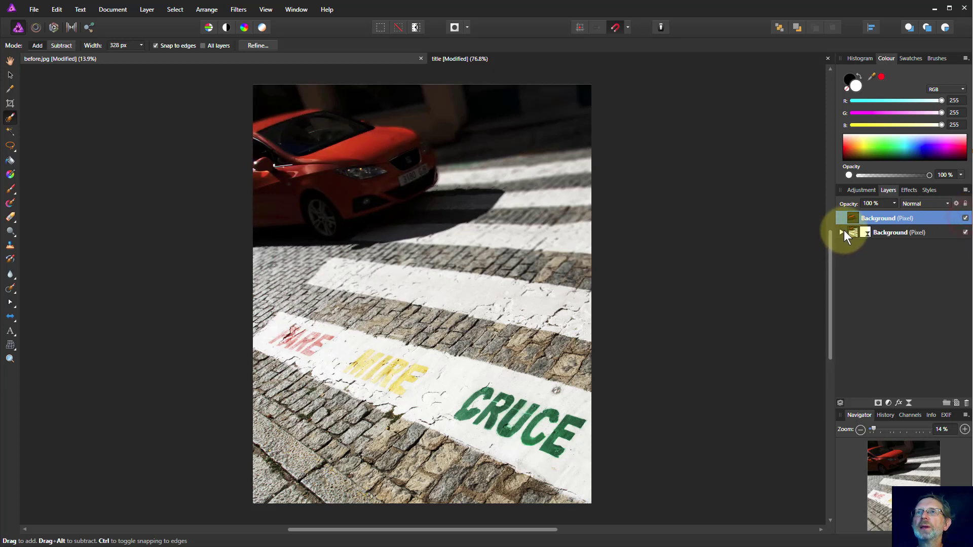
{"action": "left_click", "coordinate": [907, 404]}
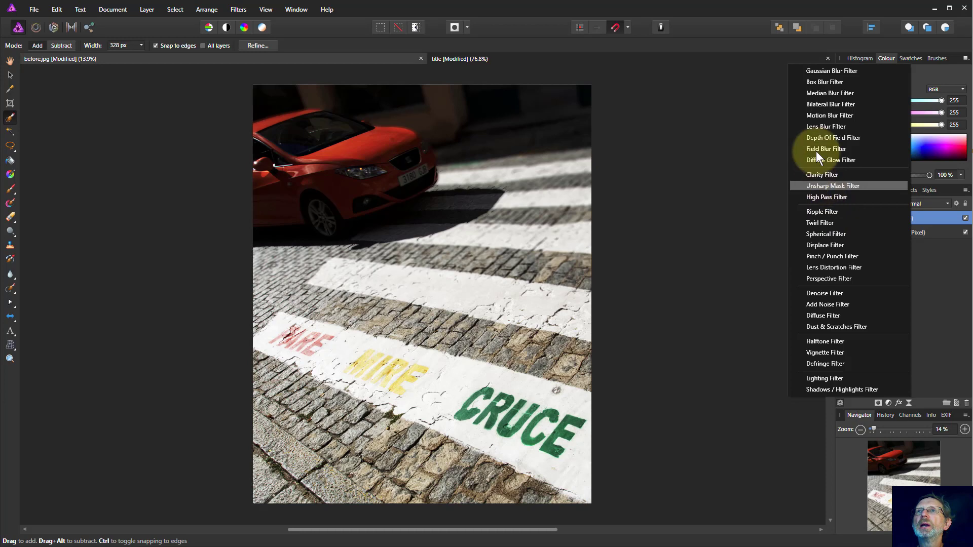
{"action": "left_click", "coordinate": [814, 115]}
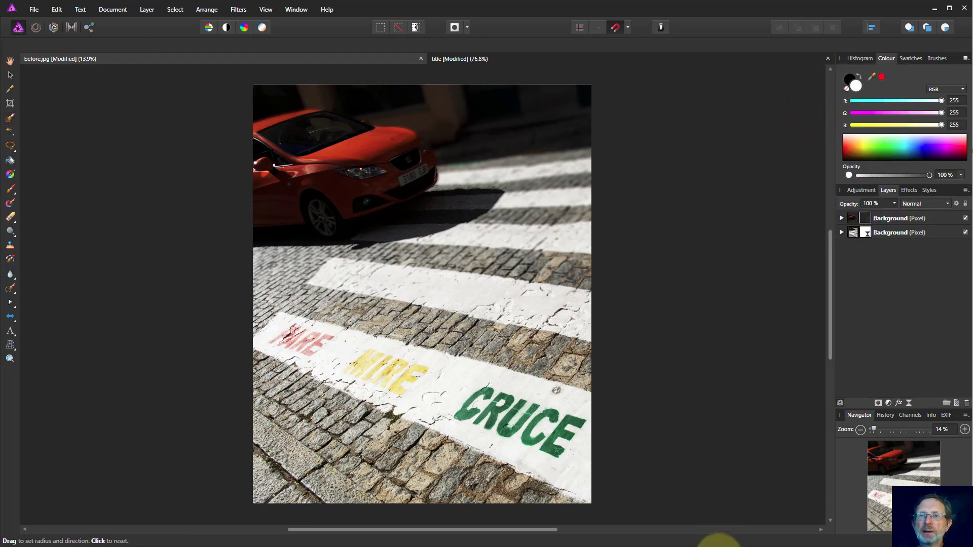
{"action": "left_click_drag", "start_coordinate": [662, 160], "coordinate": [630, 143]}
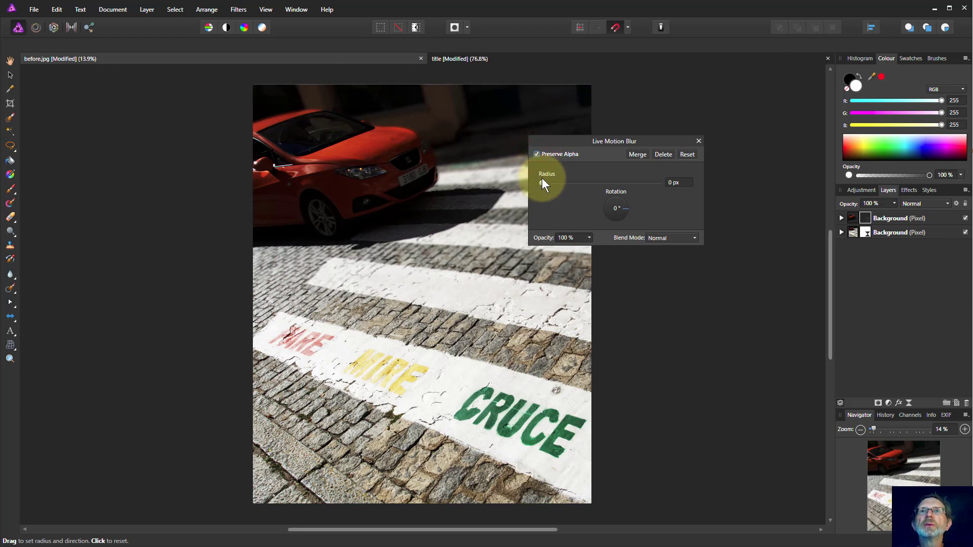
Set the car's motion blur radius to 73.2 px.
{"action": "left_click_drag", "start_coordinate": [543, 181], "coordinate": [668, 176]}
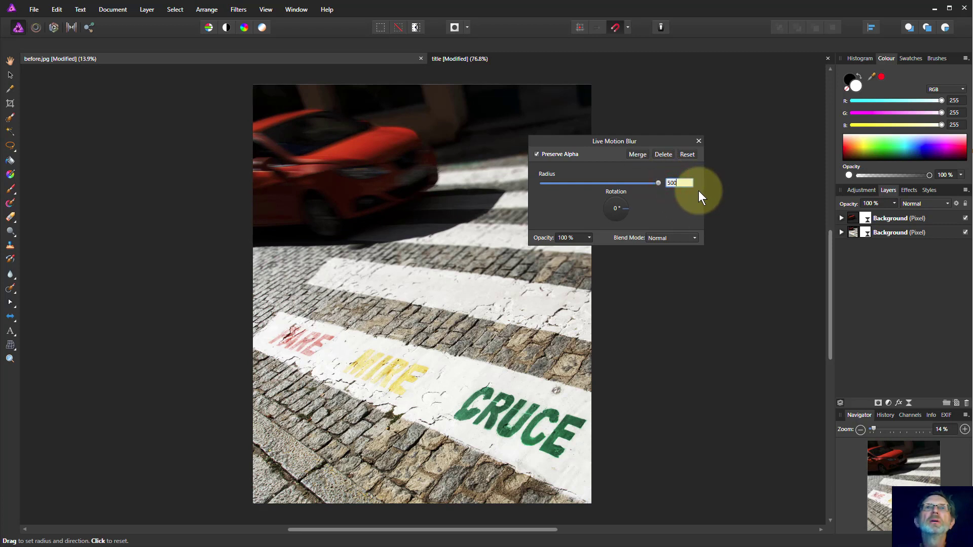
{"action": "key", "text": "Return"}
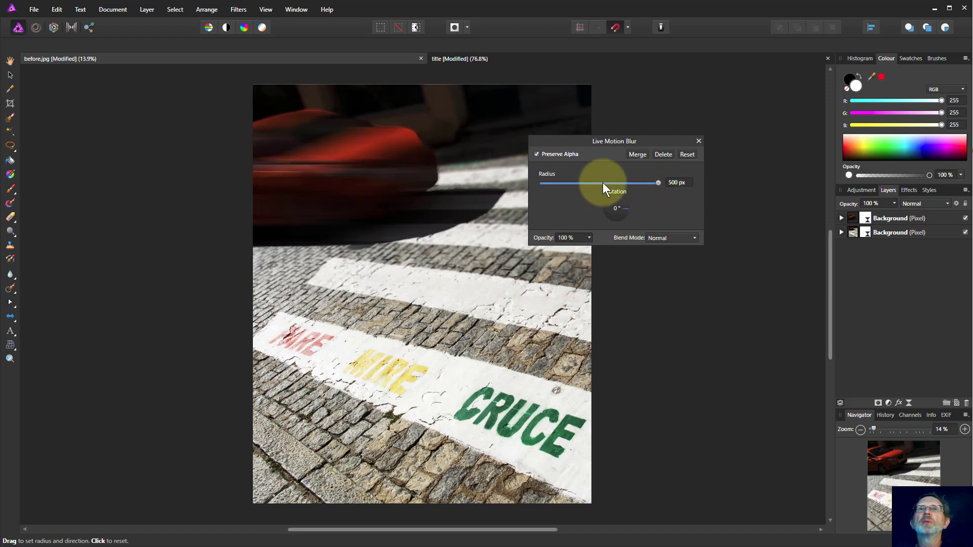
{"action": "left_click", "coordinate": [634, 184]}
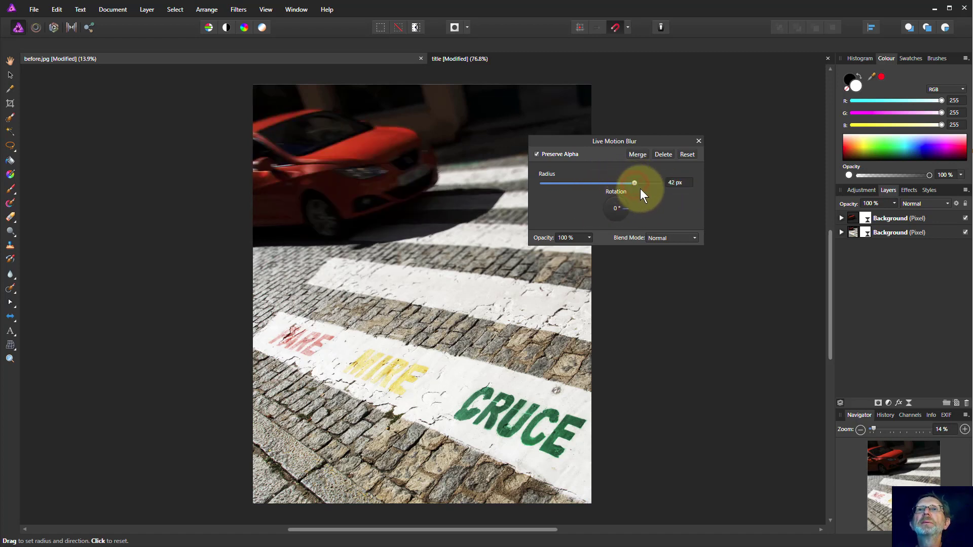
{"action": "left_click_drag", "start_coordinate": [634, 184], "coordinate": [651, 187]}
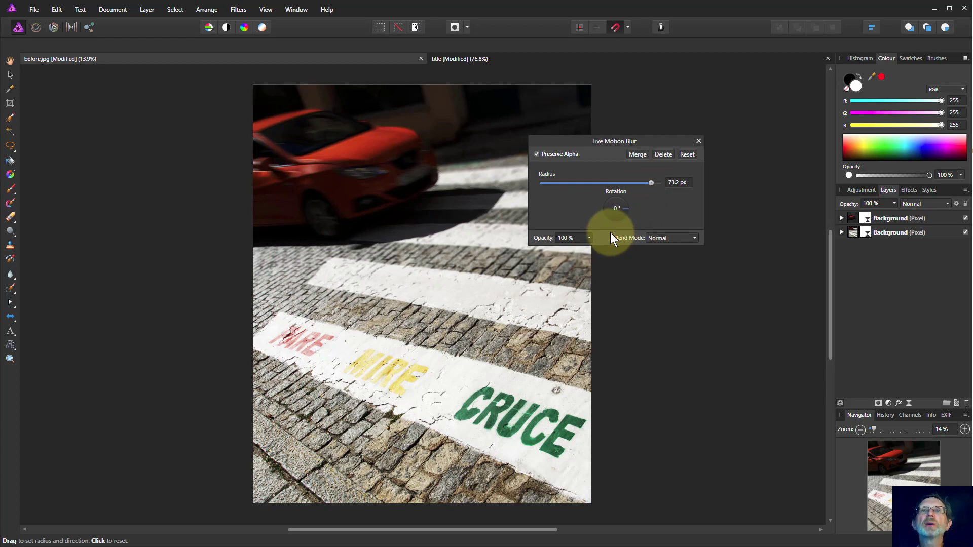
Set the motion blur rotation to 190° and close its settings.
{"action": "left_click_drag", "start_coordinate": [626, 209], "coordinate": [602, 215]}
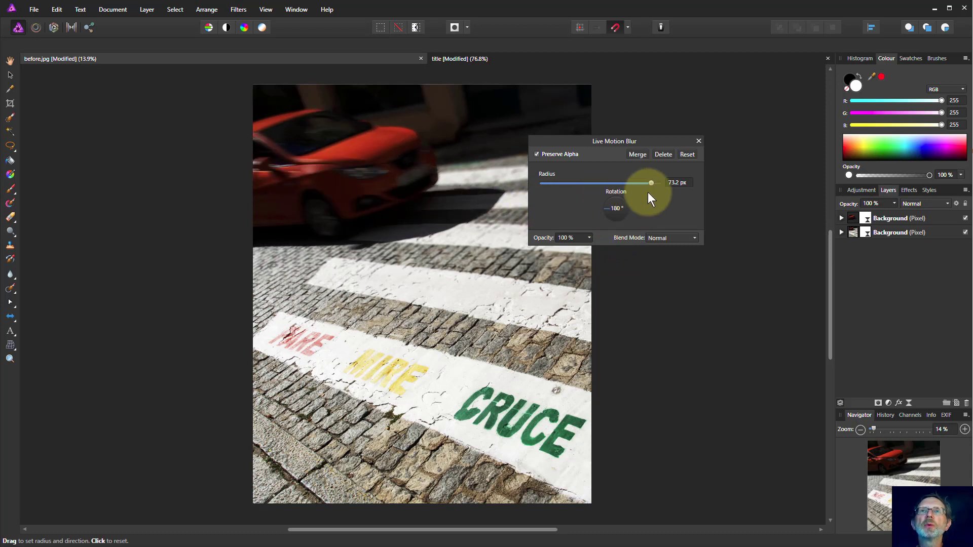
{"action": "double_click", "coordinate": [611, 207]}
{"action": "type", "text": "1"}
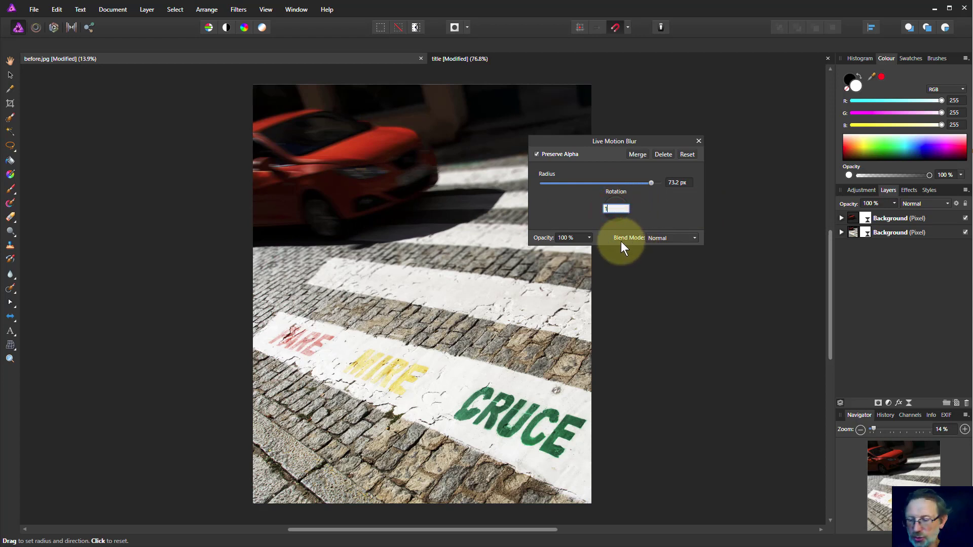
{"action": "type", "text": "90"}
{"action": "key", "text": "Return"}
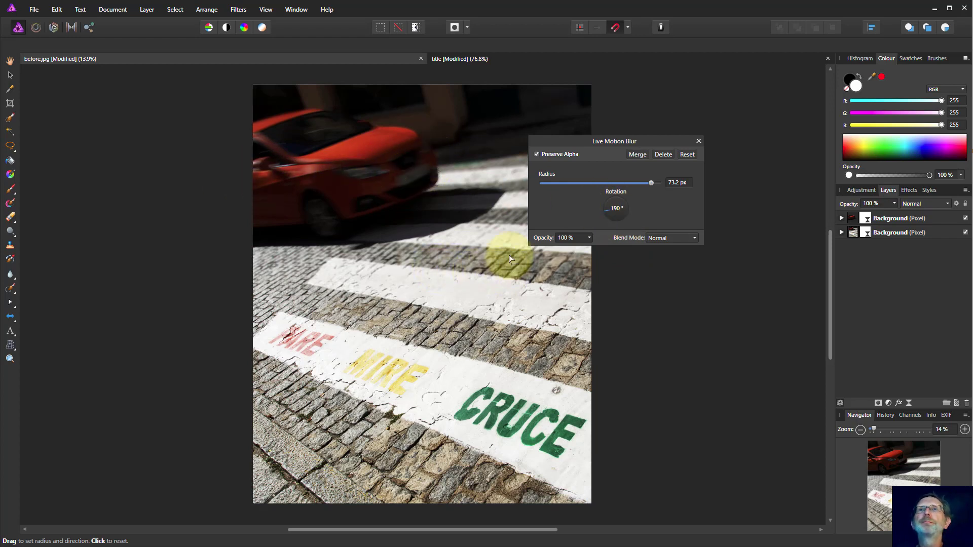
{"action": "key", "text": "w"}
{"action": "left_click", "coordinate": [699, 141]}
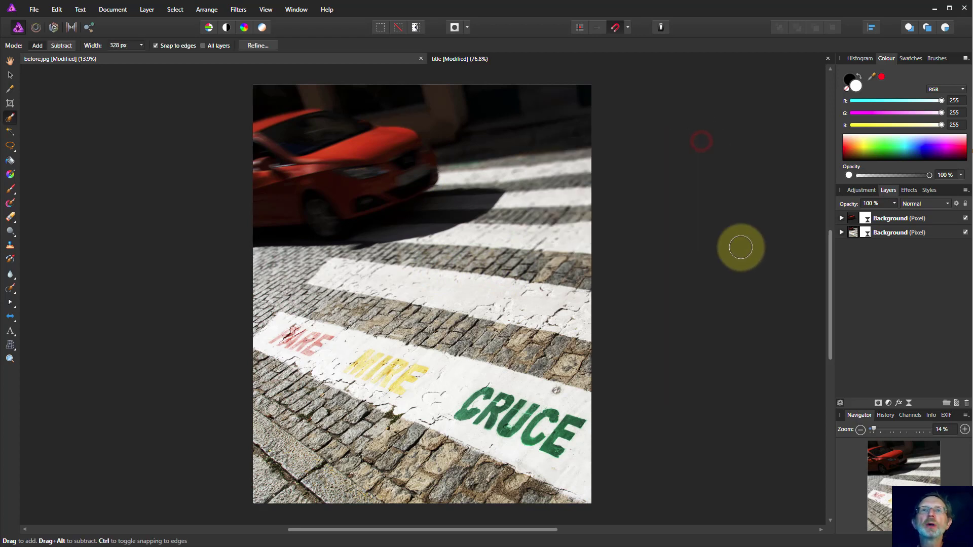